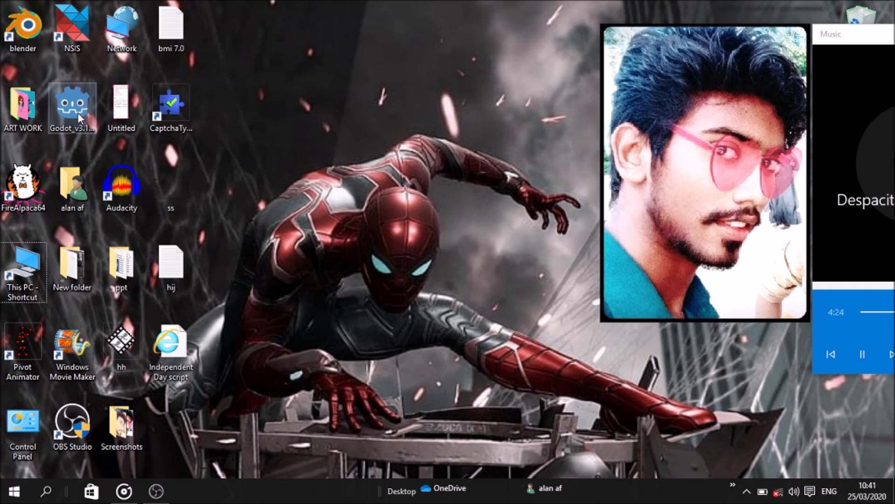
Launch Godot v3.1.1 from its desktop shortcut to bring up the Project Manager.
click(77, 113)
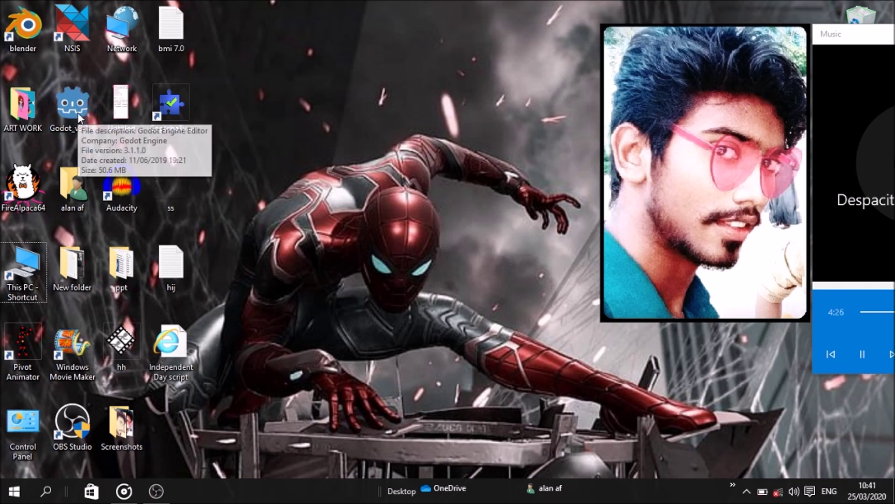
double_click(77, 113)
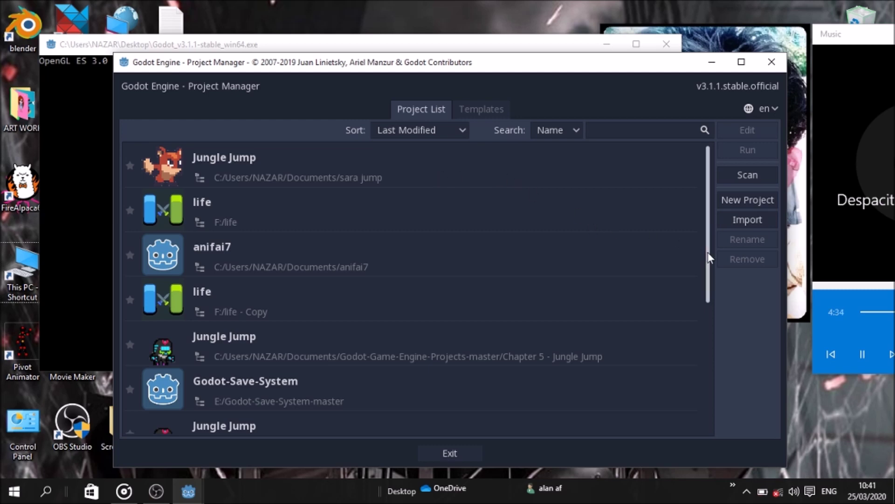
drag(708, 251, 712, 225)
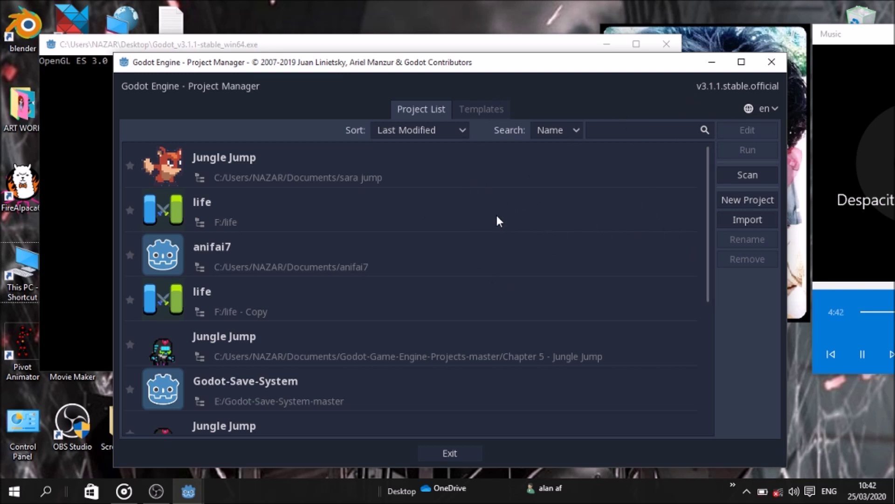
Create a new project named 'my game' in its own Documents folder and open it for editing.
click(754, 201)
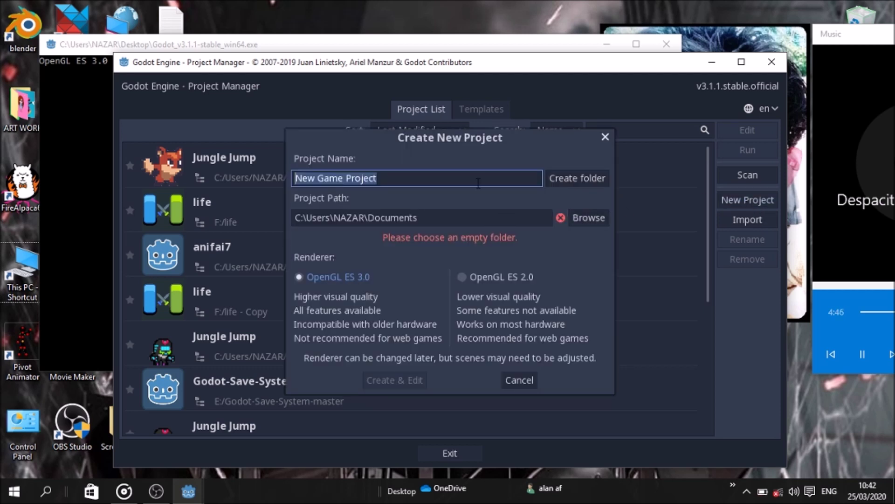
click(461, 175)
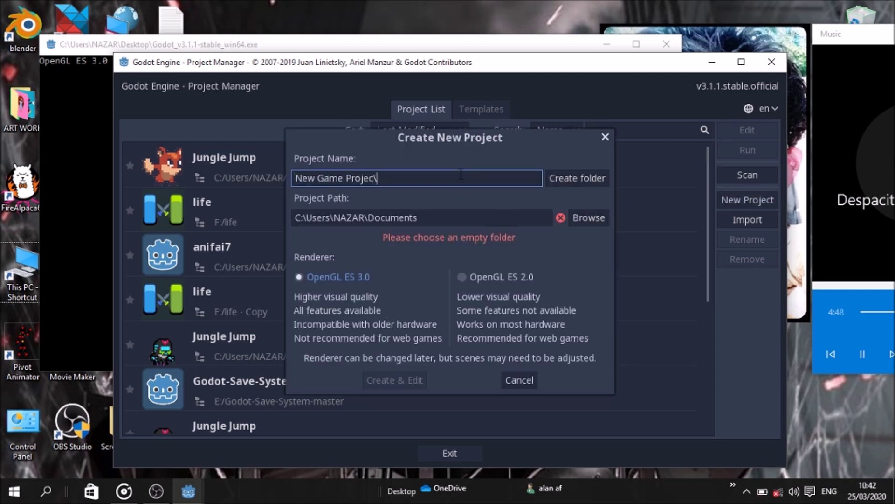
key(BackSpace)
key(BackSpace)
key(BackSpace)
key(BackSpace)
key(BackSpace)
key(BackSpace)
key(BackSpace)
key(BackSpace)
key(BackSpace)
key(BackSpace)
key(BackSpace)
key(BackSpace)
key(BackSpace)
key(BackSpace)
key(BackSpace)
key(BackSpace)
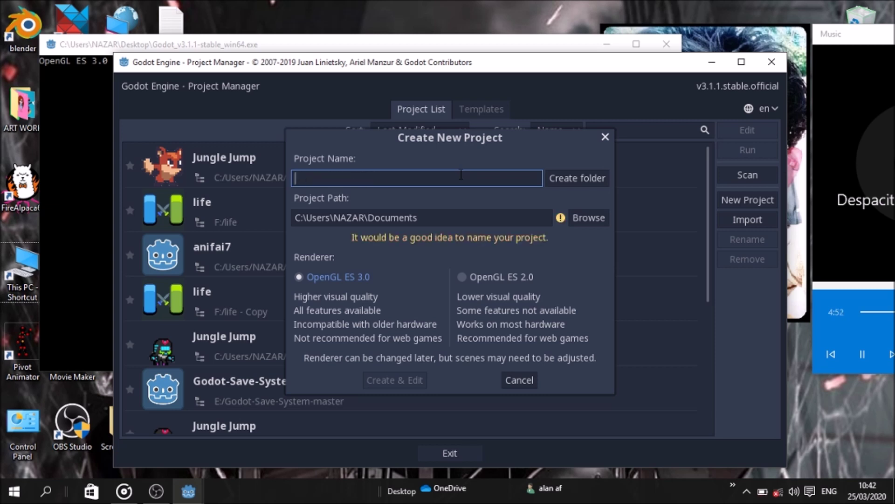
text(my game)
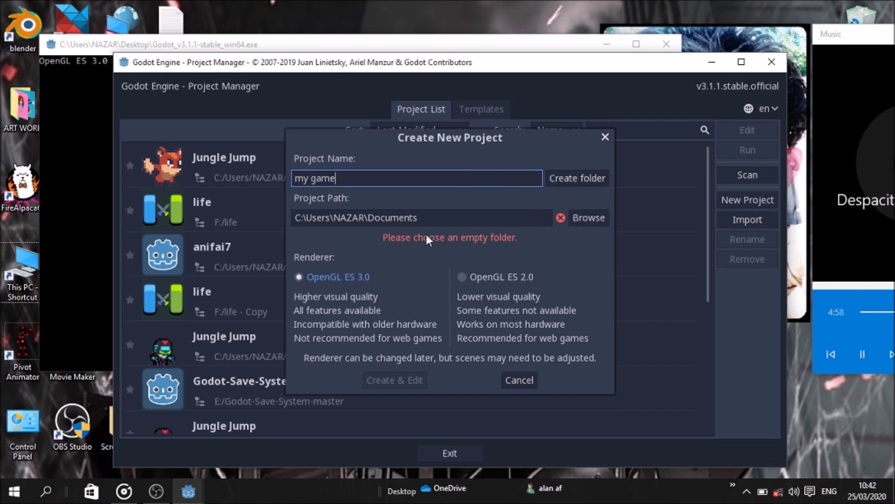
click(563, 182)
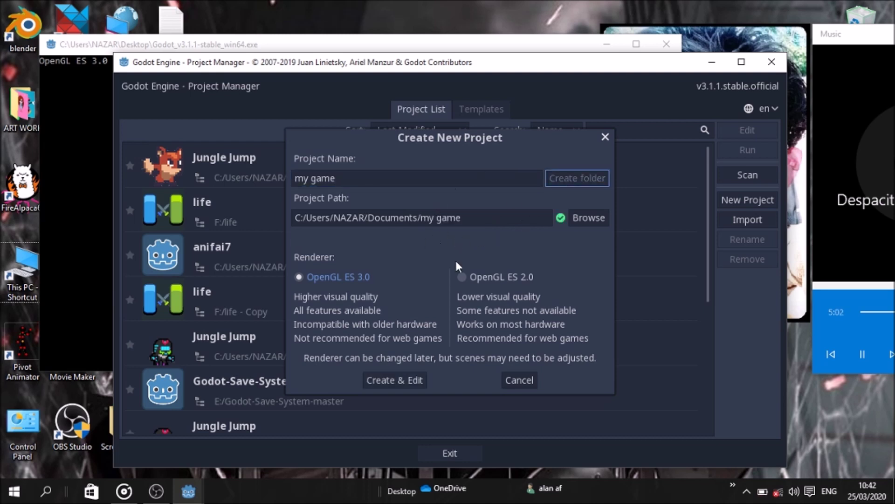
click(395, 379)
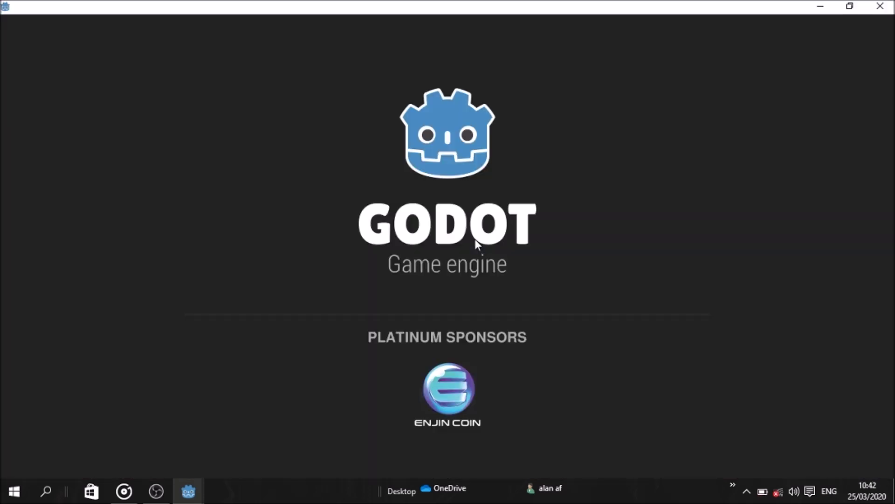
Once the my game editor loads, switch to the 2D workspace showing the empty scene.
click(746, 491)
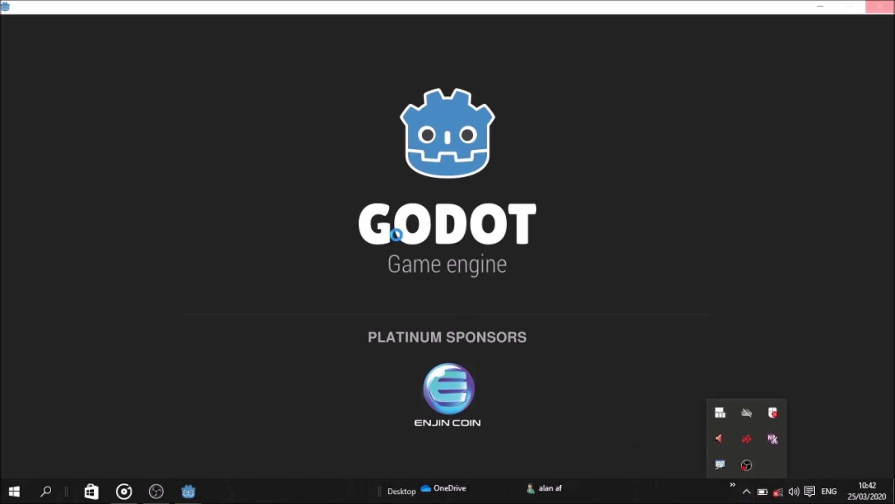
click(242, 405)
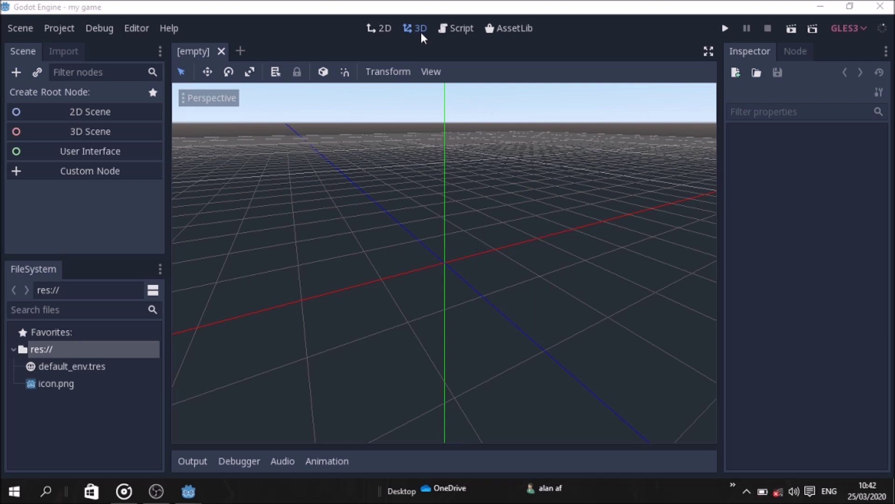
scroll(401, 123, down, 3)
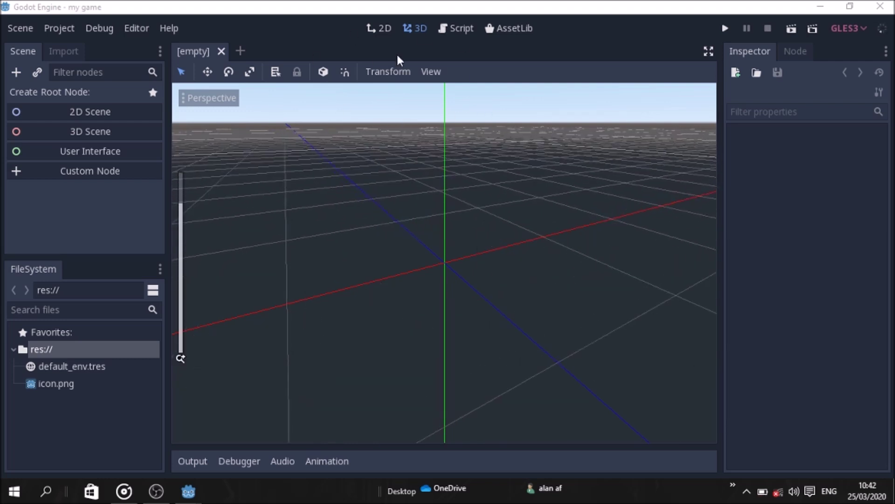
scroll(376, 171, down, 3)
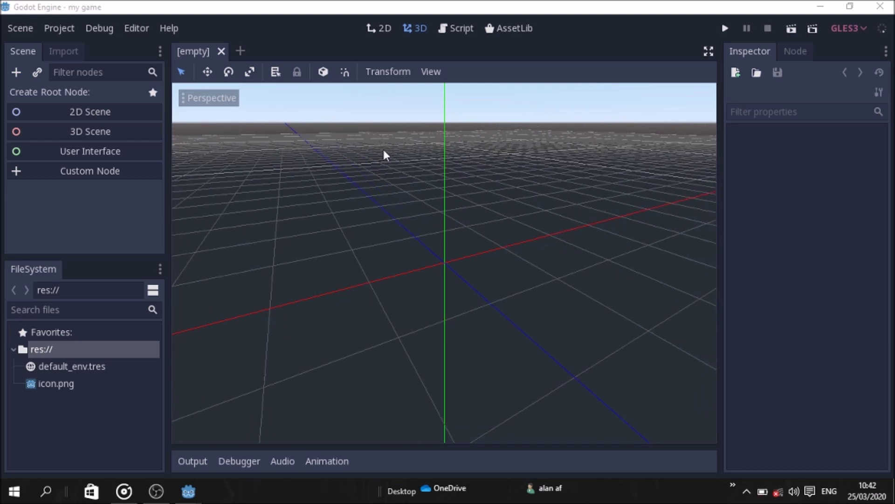
click(378, 28)
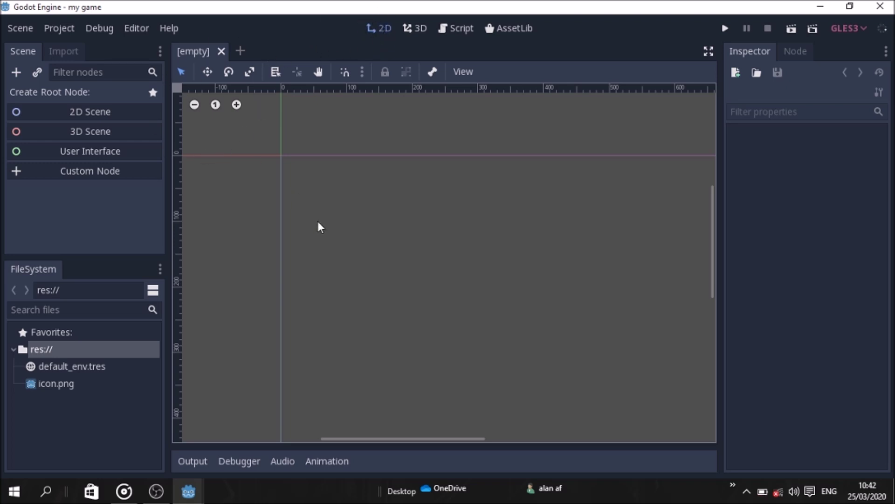
scroll(318, 221, up, 2)
scroll(318, 221, down, 3)
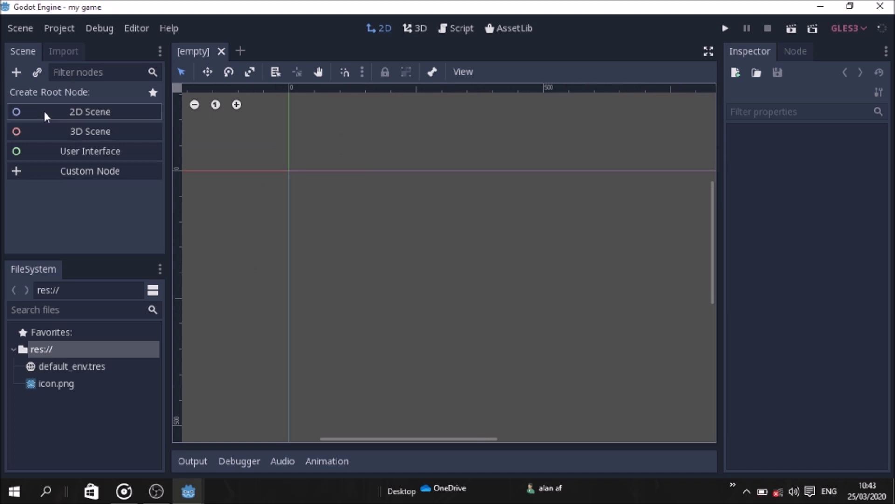
Add a Node2D as the scene's root node.
click(15, 76)
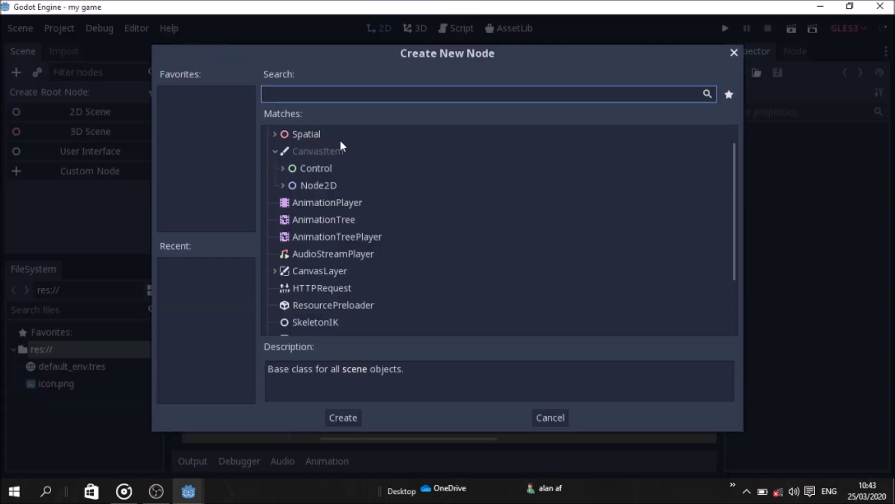
text(no)
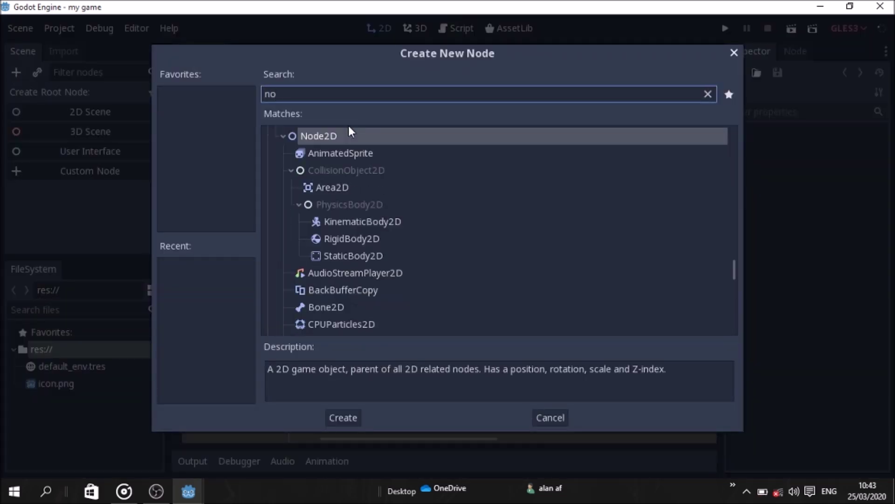
double_click(348, 135)
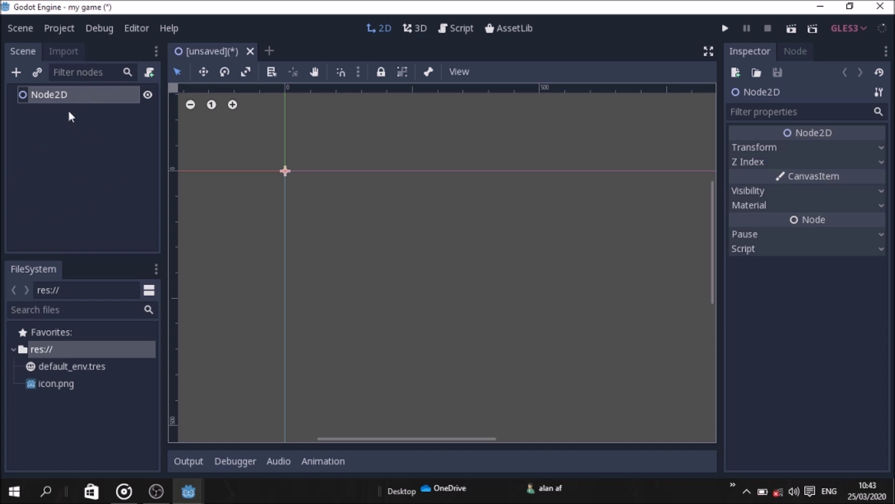
Rename the Node2D root to 'main' and select it.
click(83, 99)
double_click(82, 95)
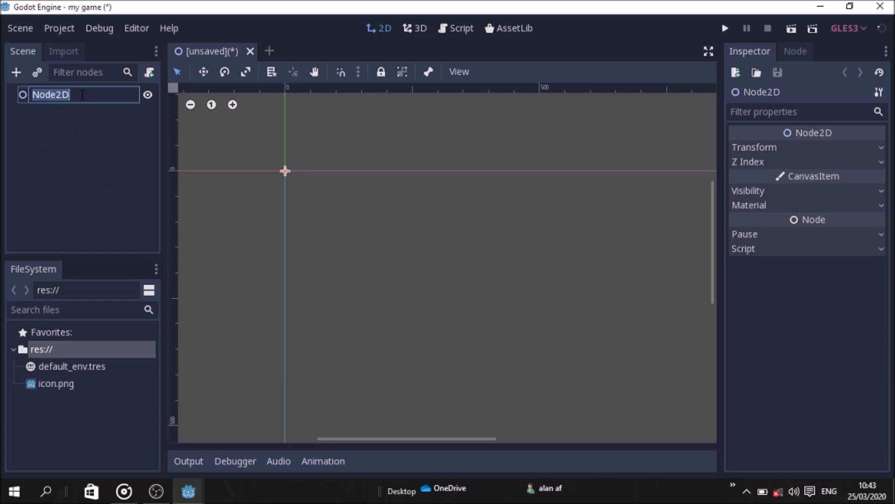
key(BackSpace)
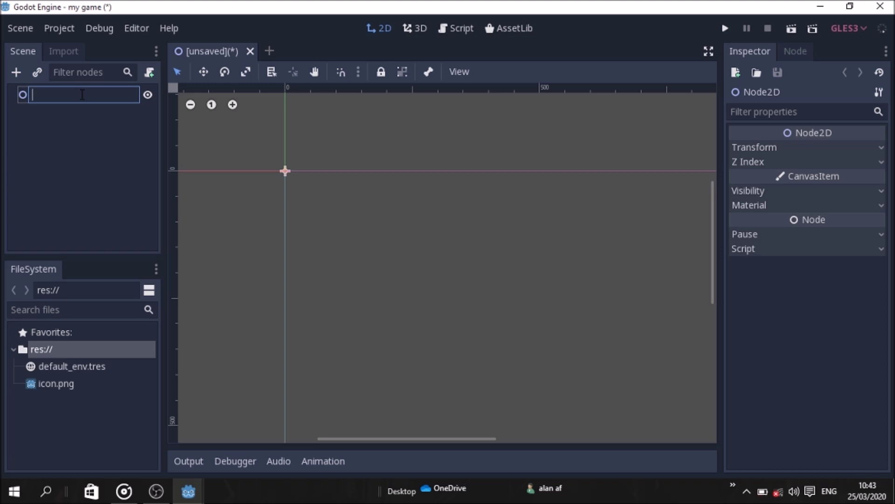
text(main)
click(79, 135)
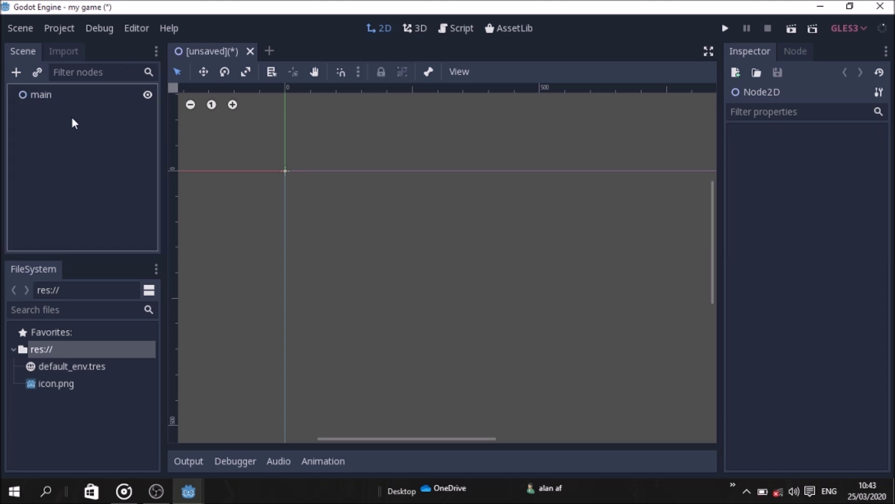
click(22, 96)
Add a KinematicBody2D child node under main.
click(16, 72)
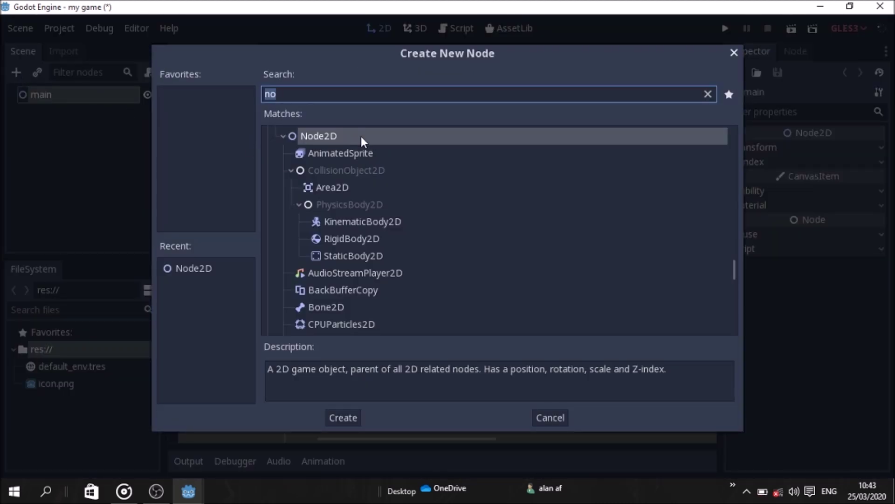
scroll(379, 168, down, 2)
scroll(378, 168, up, 6)
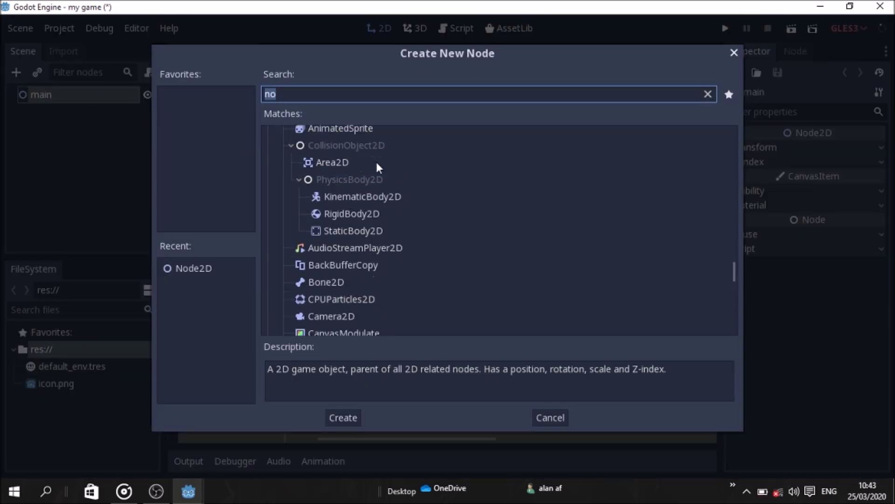
click(378, 169)
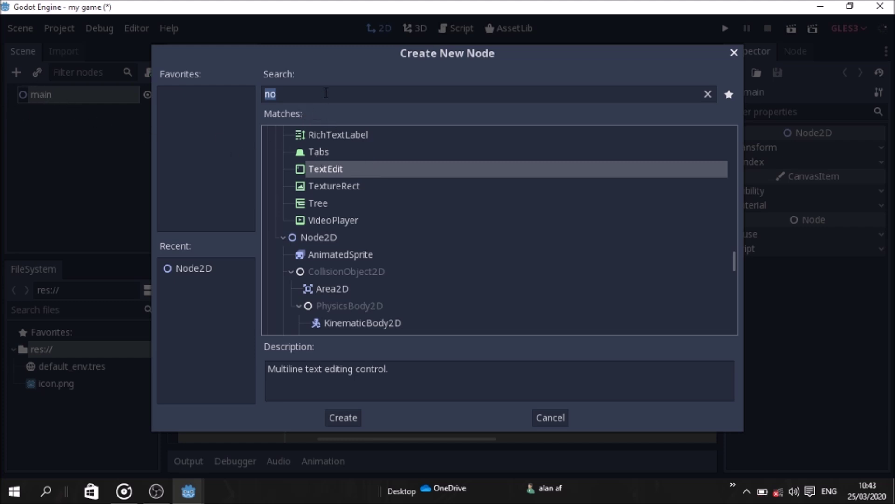
click(326, 93)
key(BackSpace)
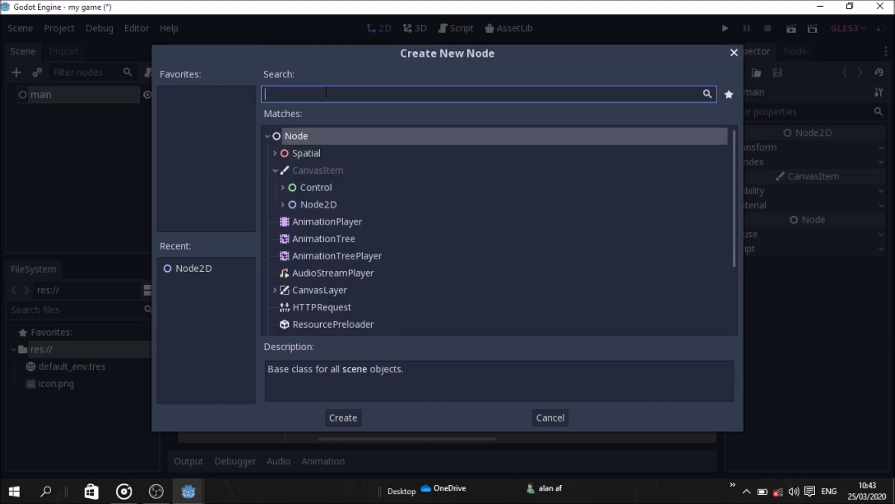
text(l)
key(BackSpace)
text(k)
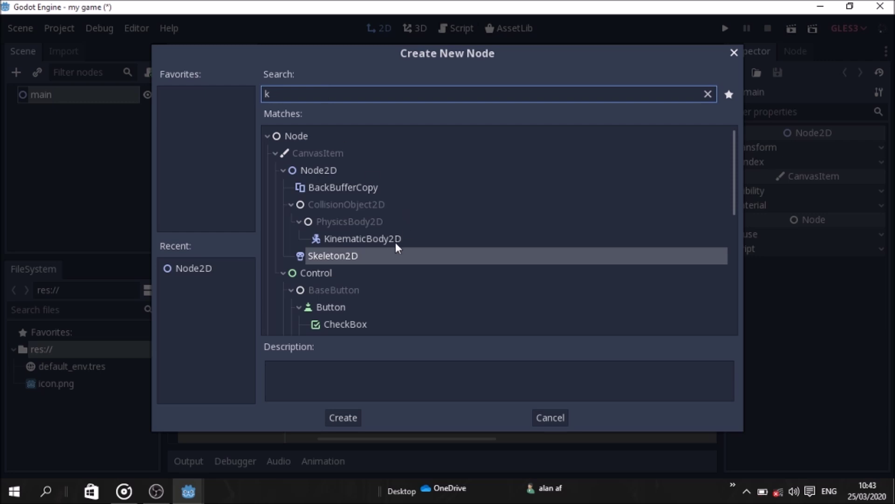
double_click(346, 242)
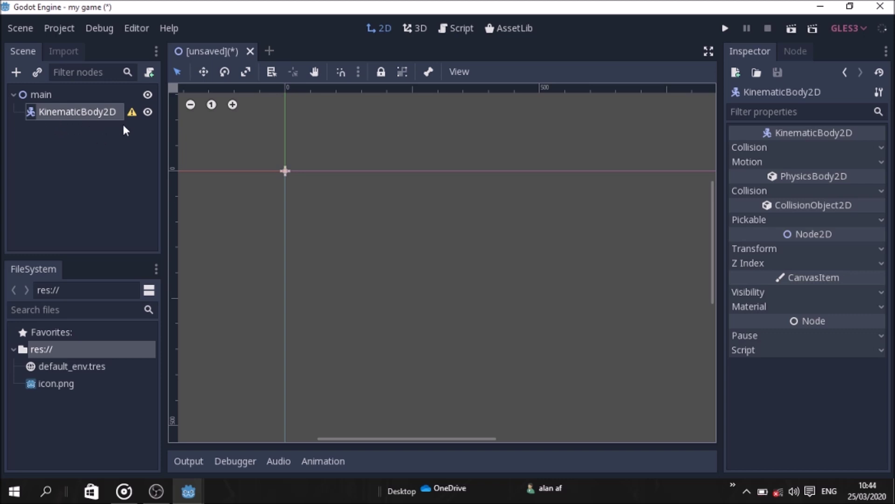
Rename the KinematicBody2D node to 'player'.
double_click(90, 113)
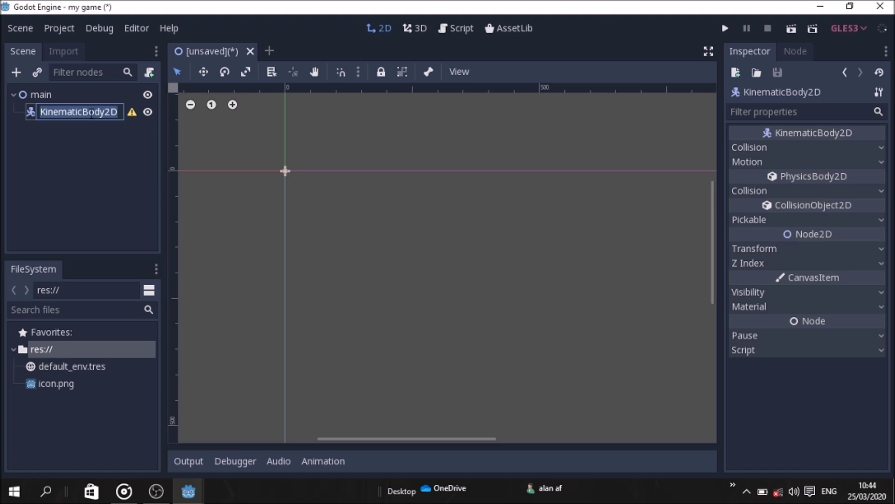
key(BackSpace)
text(pl)
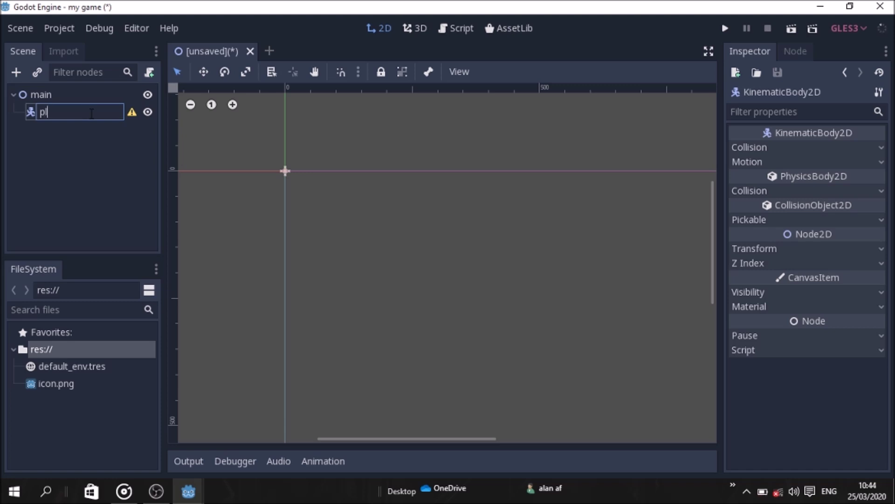
text(ayer)
click(71, 139)
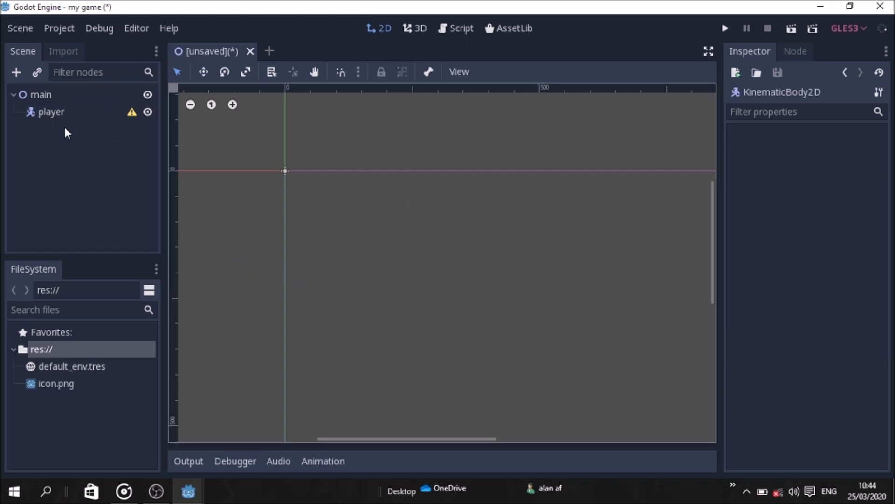
click(60, 113)
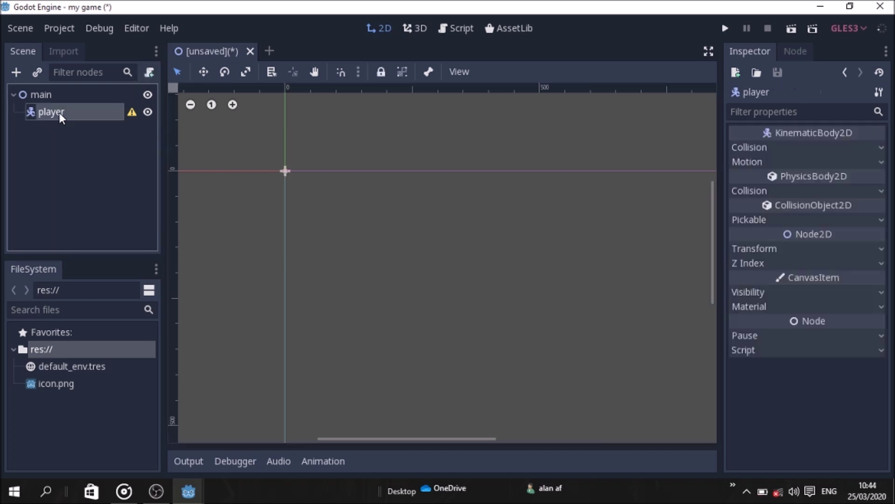
click(132, 112)
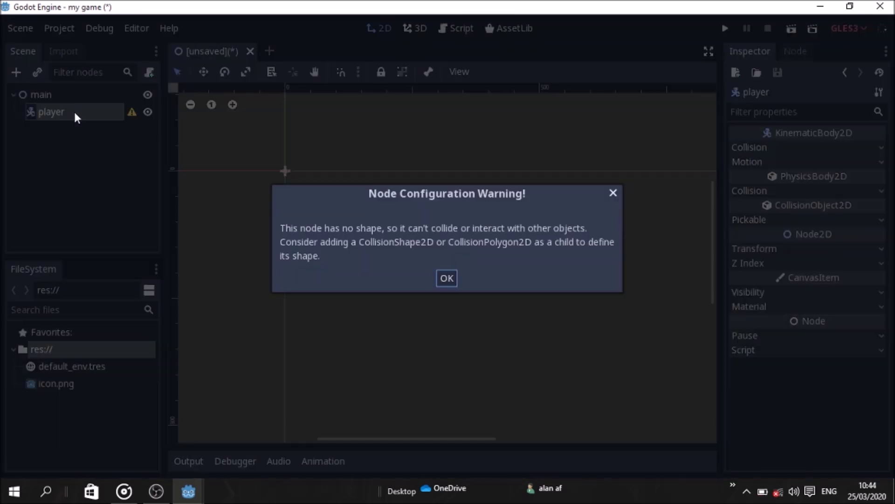
click(74, 111)
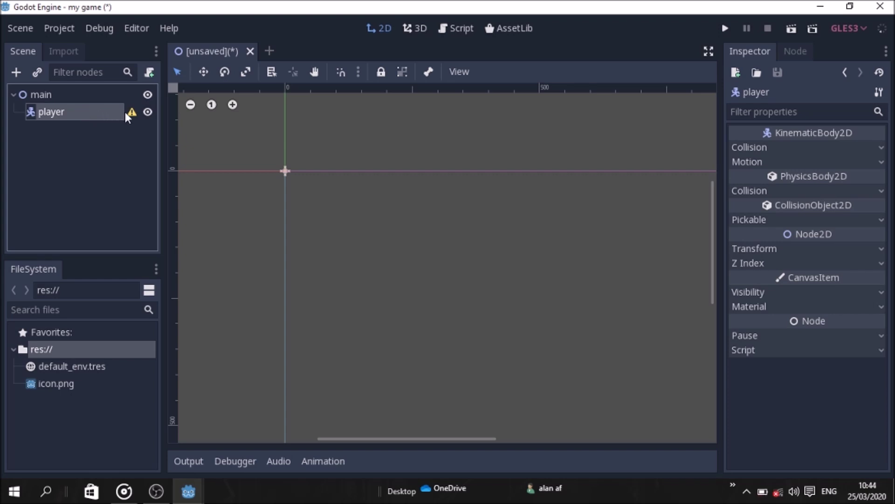
click(131, 113)
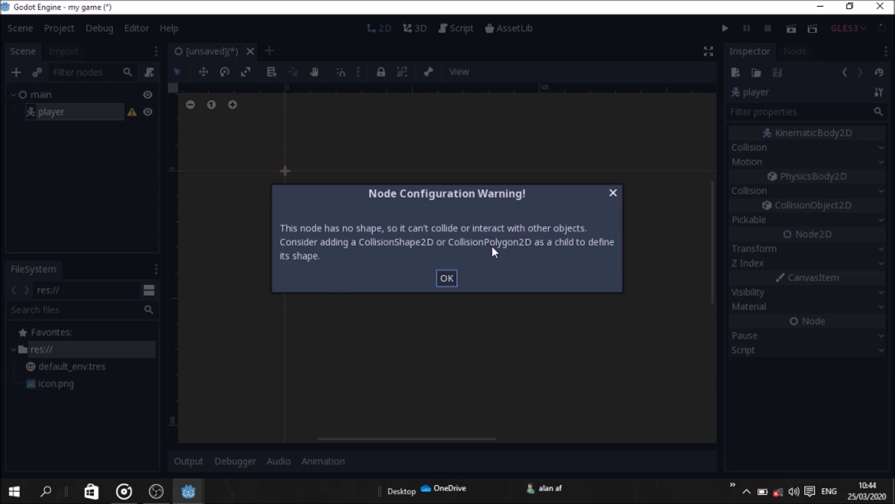
click(613, 194)
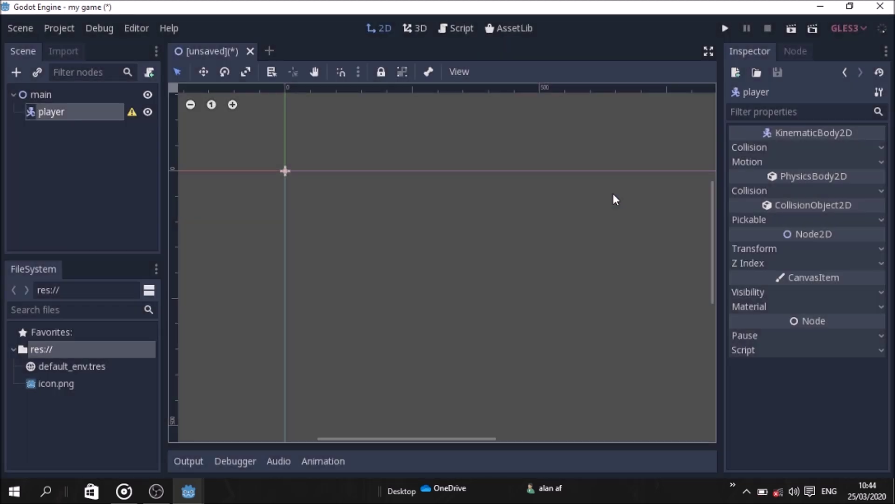
click(67, 115)
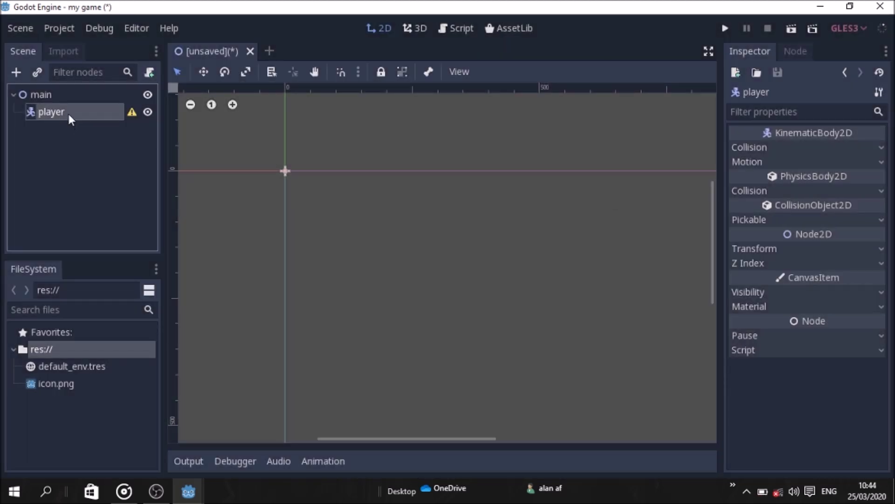
Add a Sprite child node under player.
click(15, 73)
click(334, 94)
key(BackSpace)
text(spr)
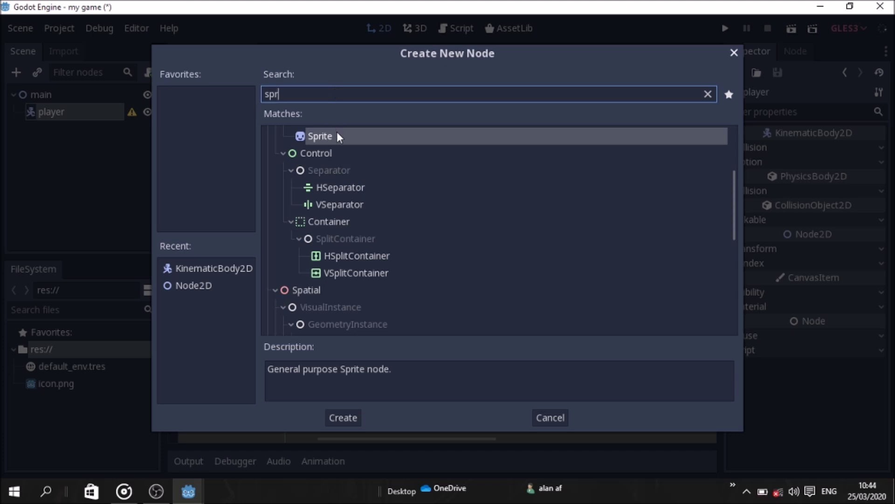
double_click(336, 135)
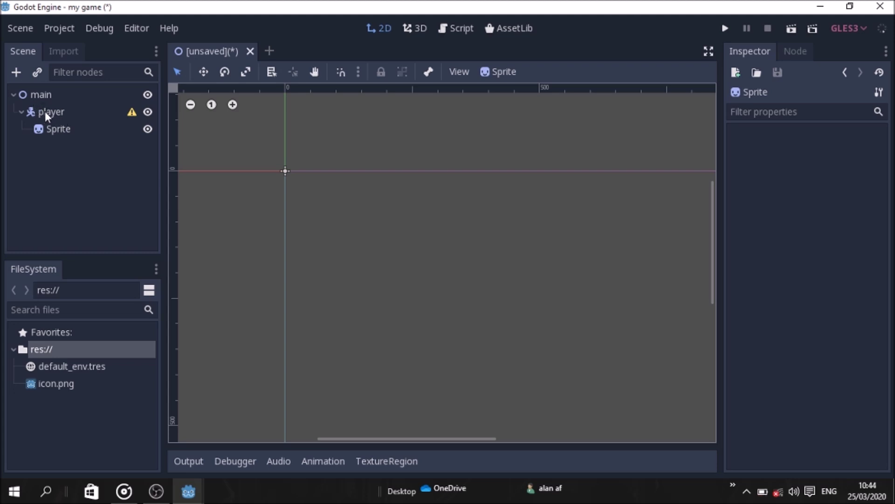
Give the Sprite the icon.png texture so the Godot icon appears in the scene.
click(53, 133)
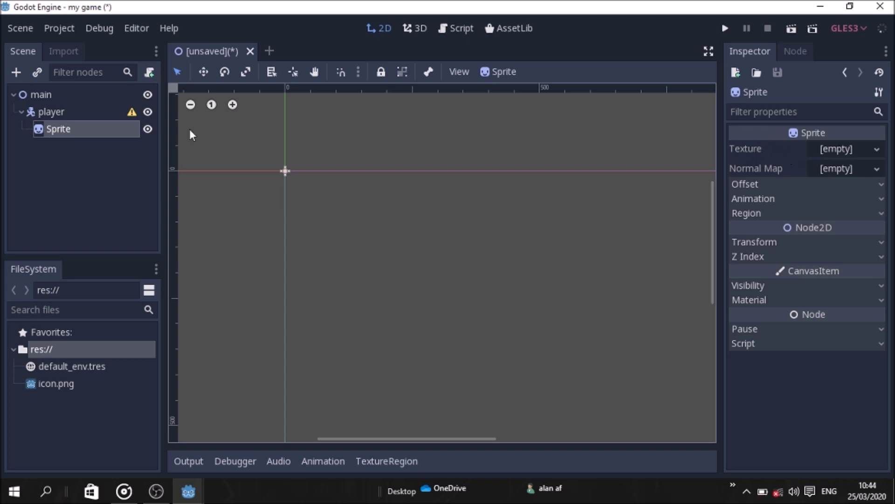
click(73, 130)
drag(45, 382, 839, 148)
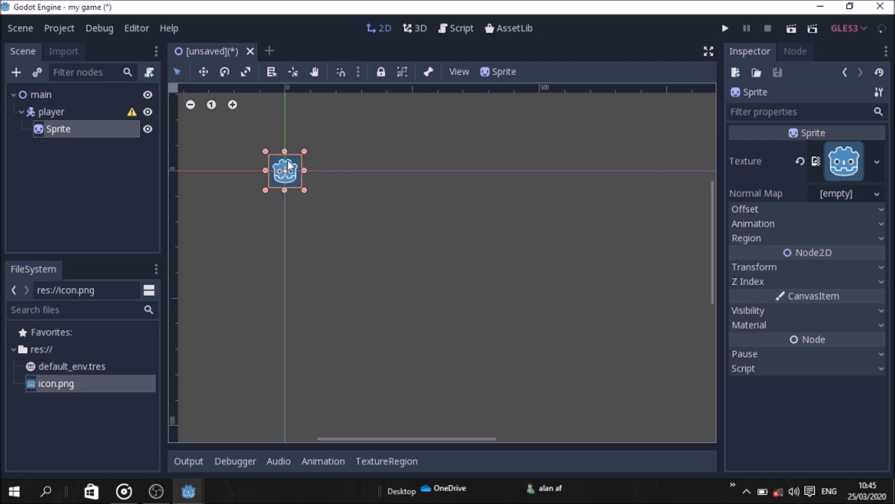
scroll(306, 177, up, 3)
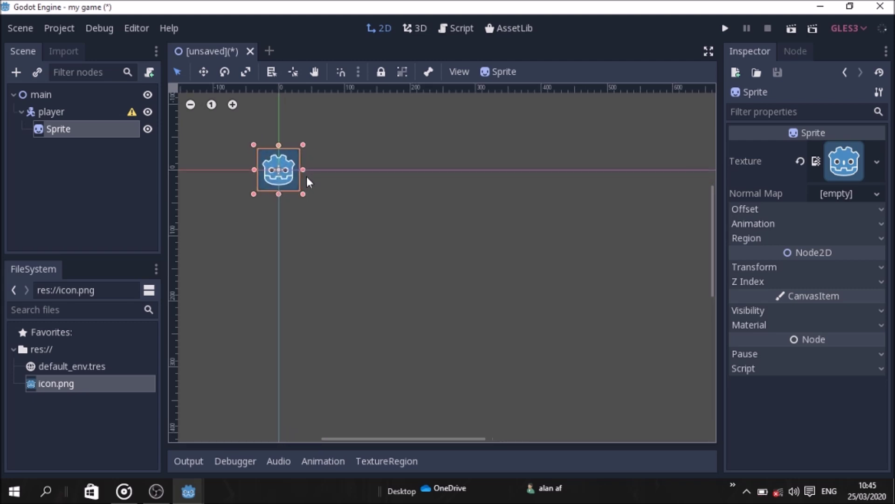
scroll(306, 177, up, 2)
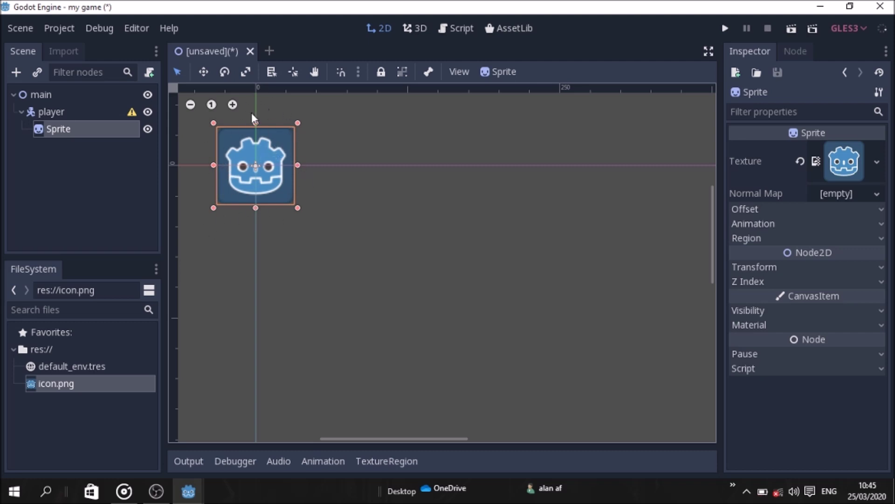
click(57, 113)
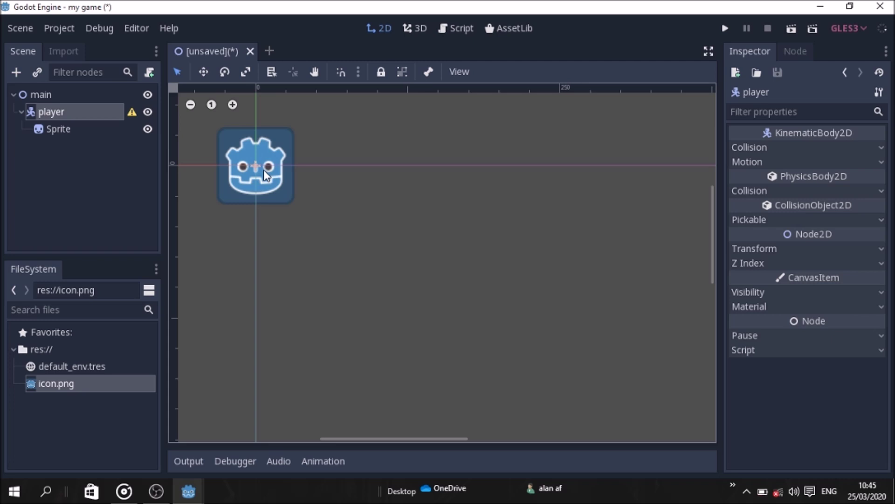
Attach a new script to player, creating a 'script' folder so the path is res://script/player.gd.
click(149, 72)
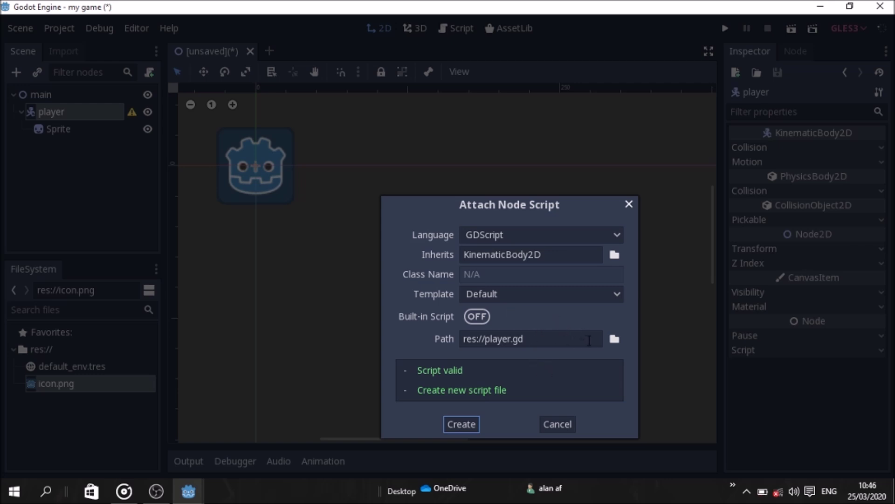
click(614, 340)
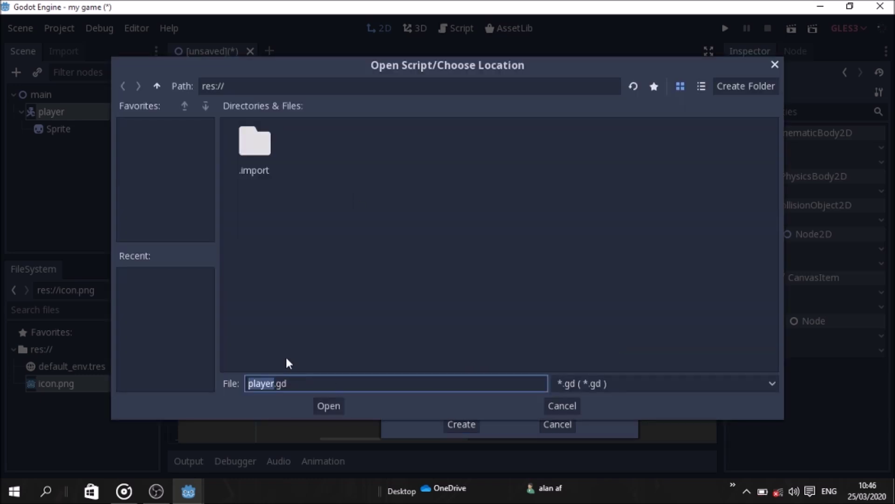
click(736, 87)
text(scro)
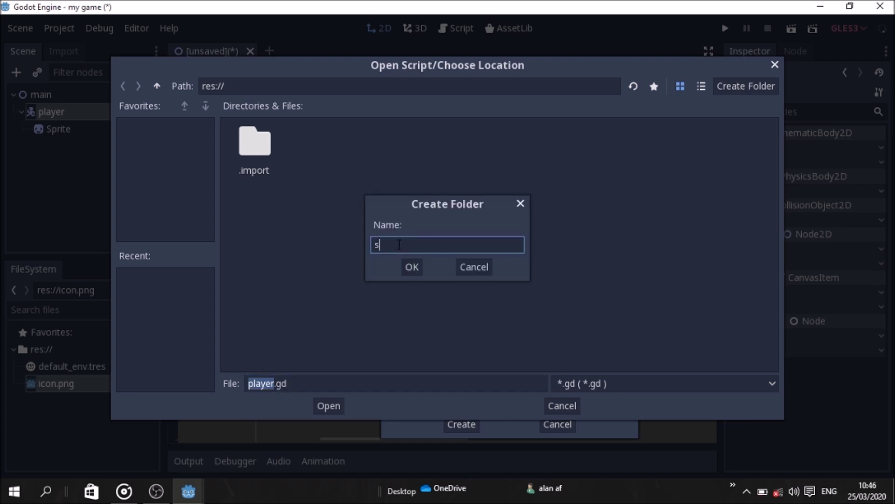
key(BackSpace)
key(BackSpace)
text(ripy)
key(BackSpace)
text(t)
click(413, 266)
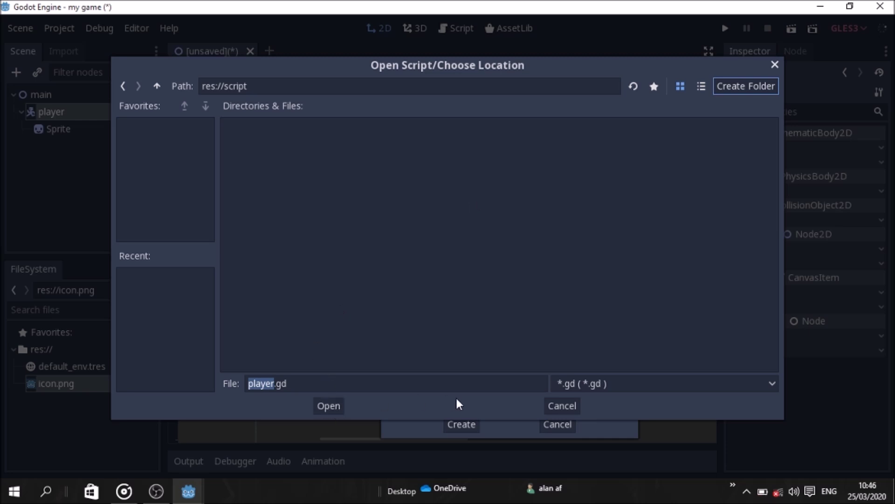
click(329, 405)
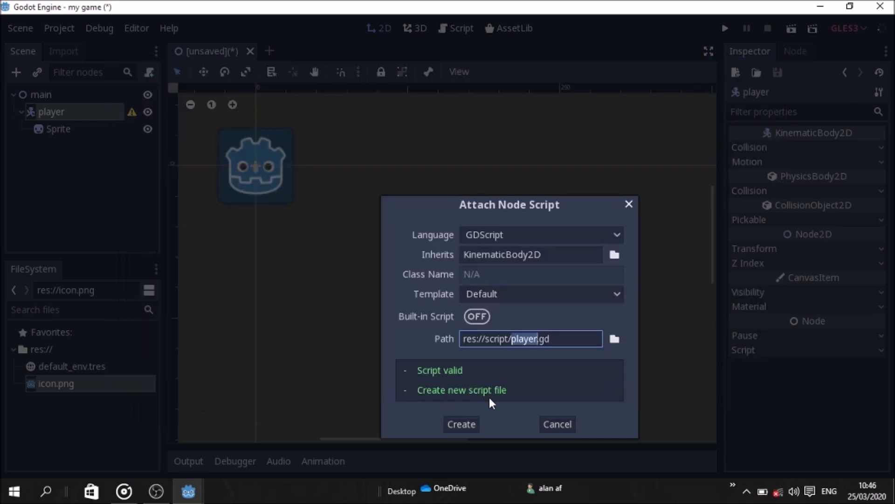
Create player.gd, enable distraction-free mode, and delete the template comments and _ready function.
click(460, 422)
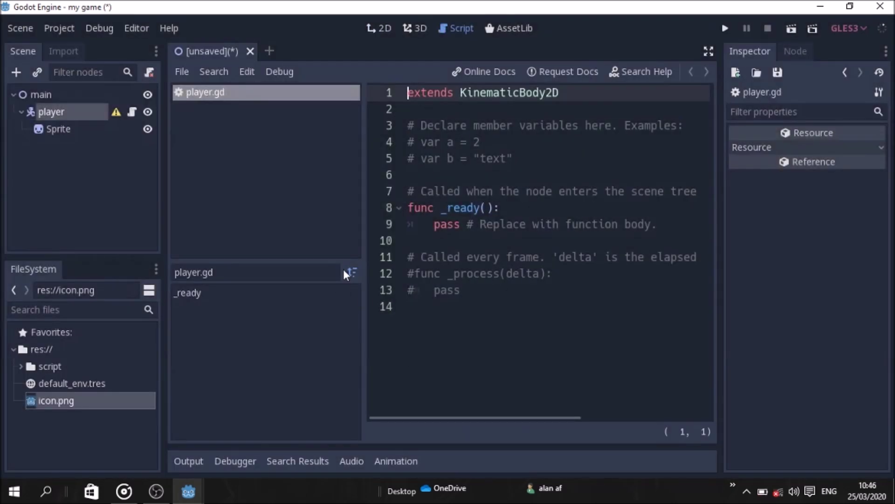
double_click(506, 257)
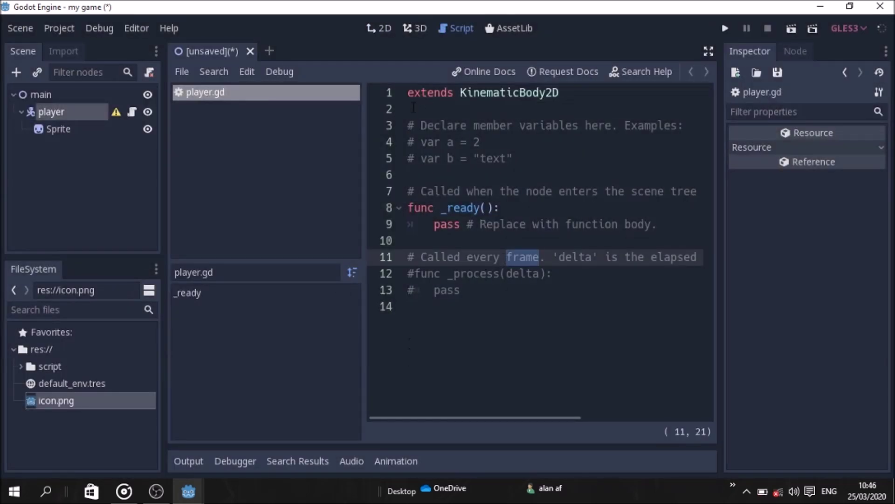
click(710, 51)
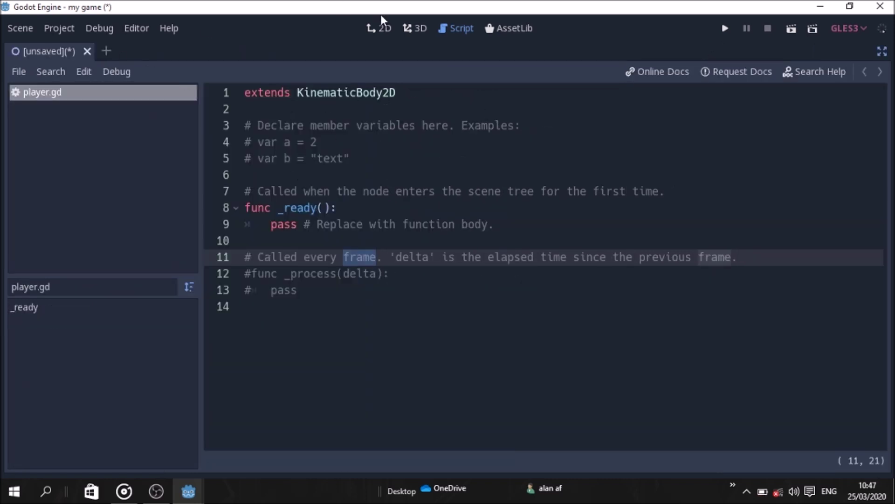
click(381, 30)
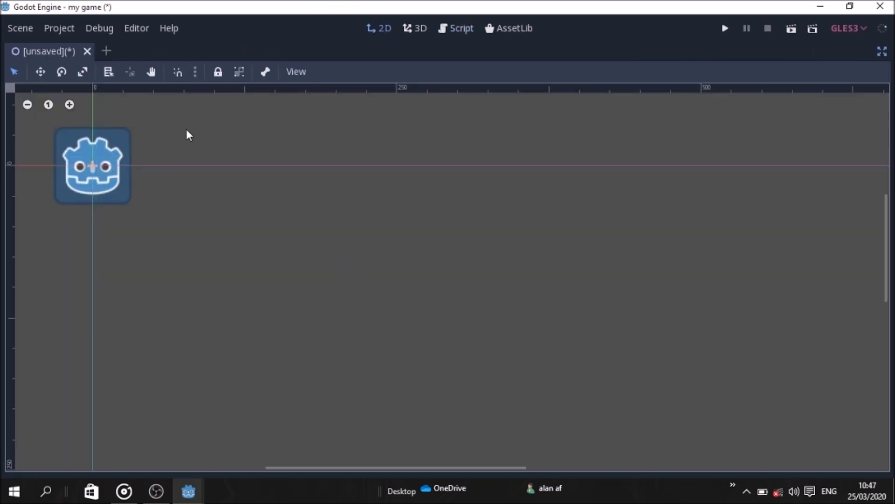
click(452, 29)
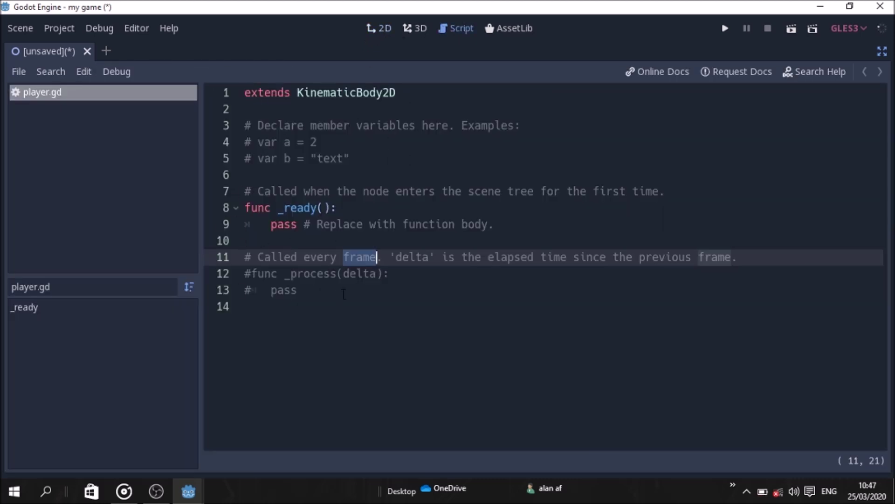
drag(303, 290, 239, 126)
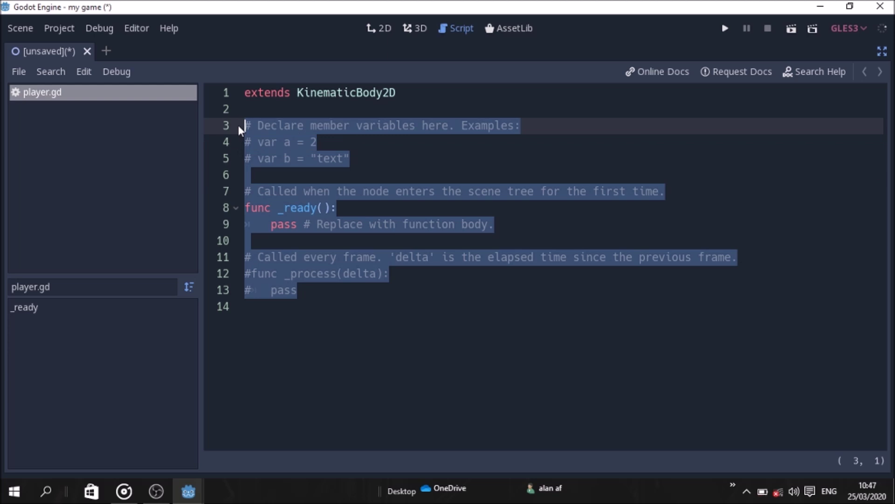
key(BackSpace)
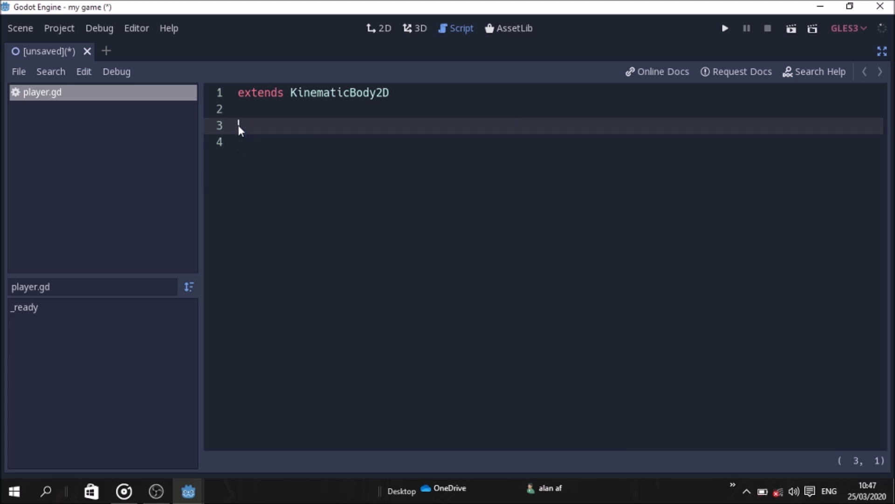
Type the line 'var velocity = Vector2()' below extends KinematicBody2D.
text(var)
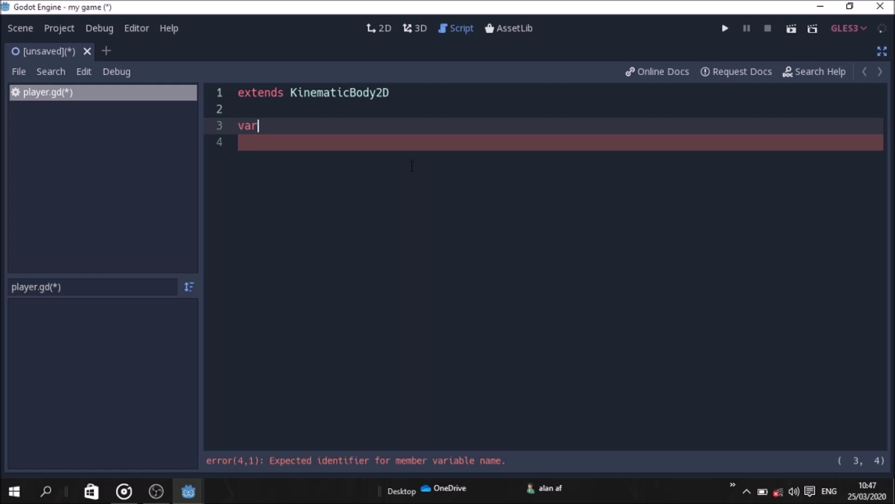
key(Delete)
key(Up)
key(Up)
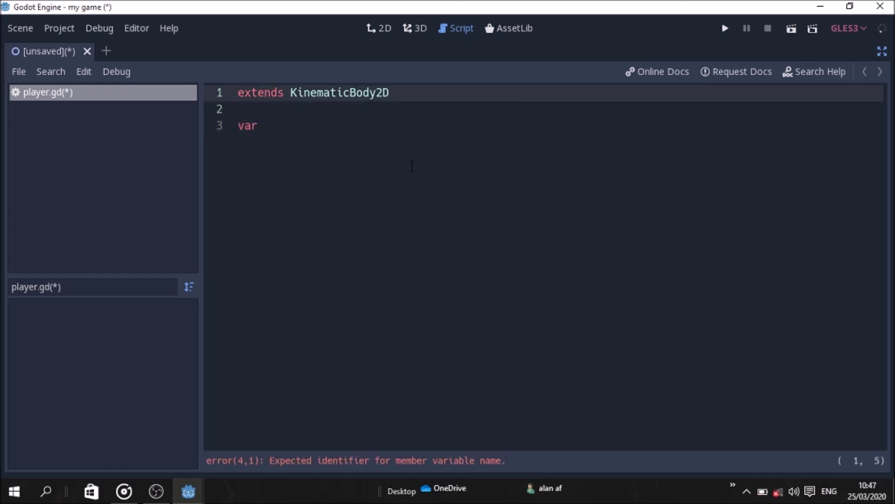
click(292, 134)
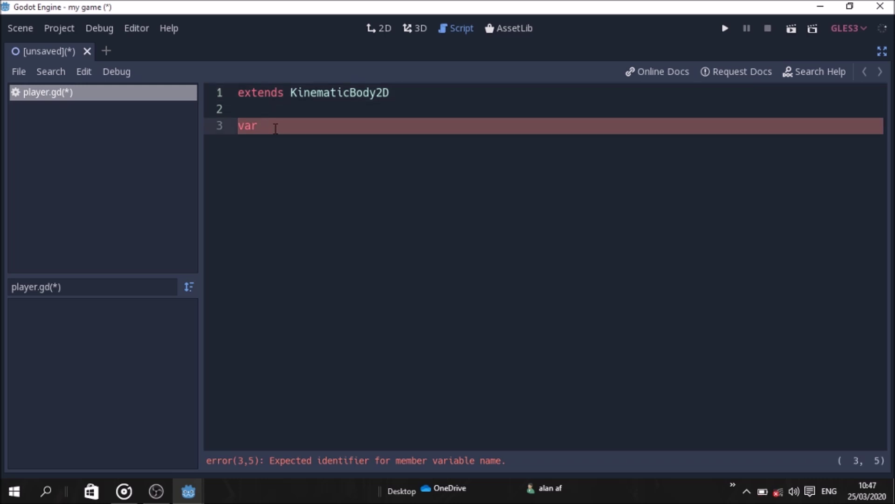
text(velocity = v)
key(BackSpace)
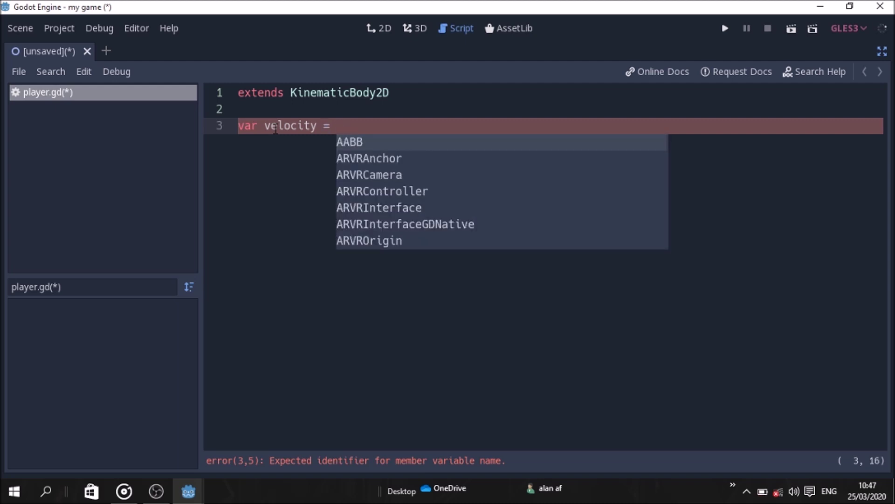
text(Ve)
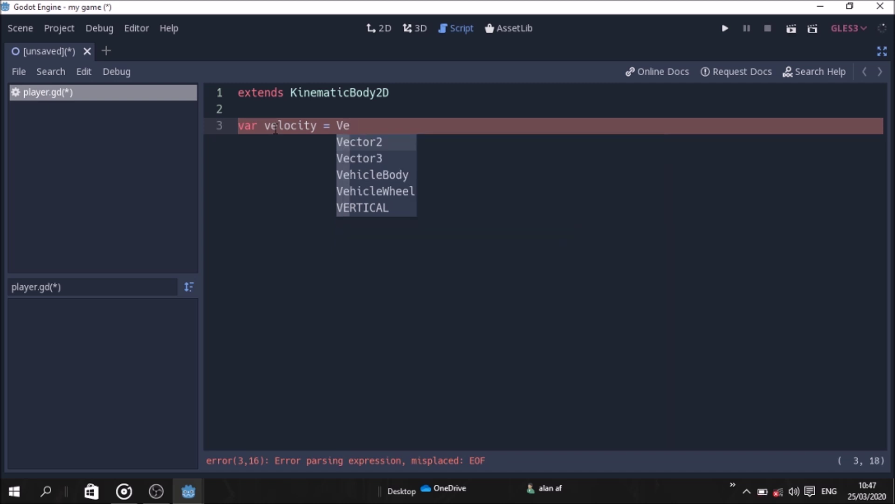
click(384, 143)
text(())
click(336, 132)
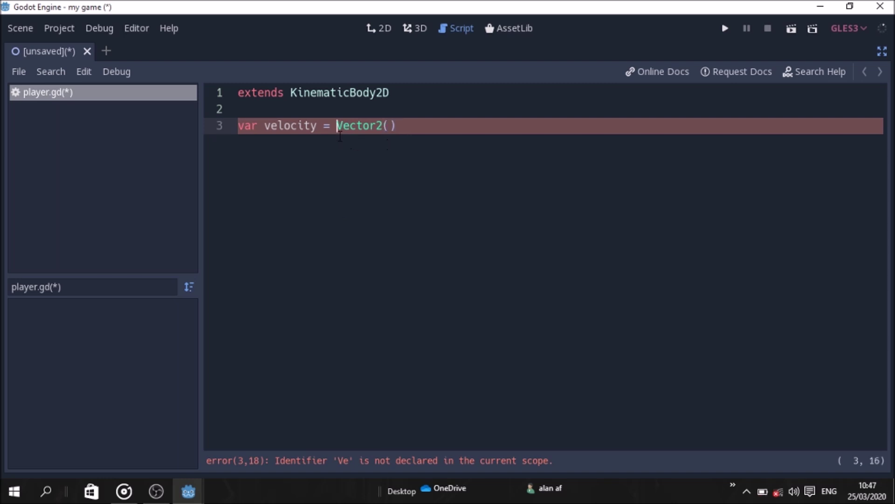